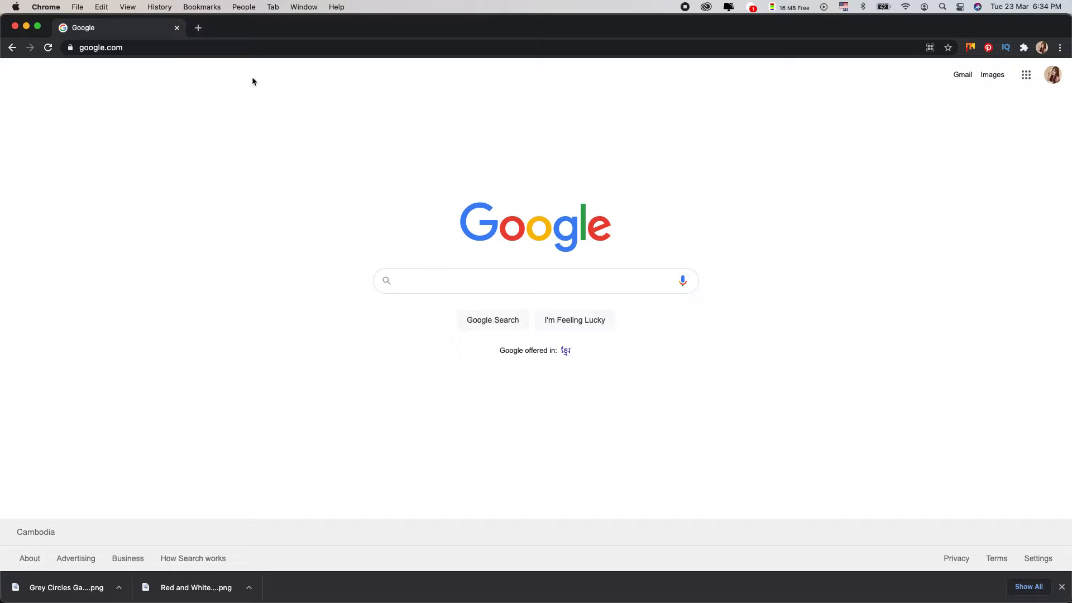
Search Google for canva and open the Canva website from the results
click(416, 283)
text(c)
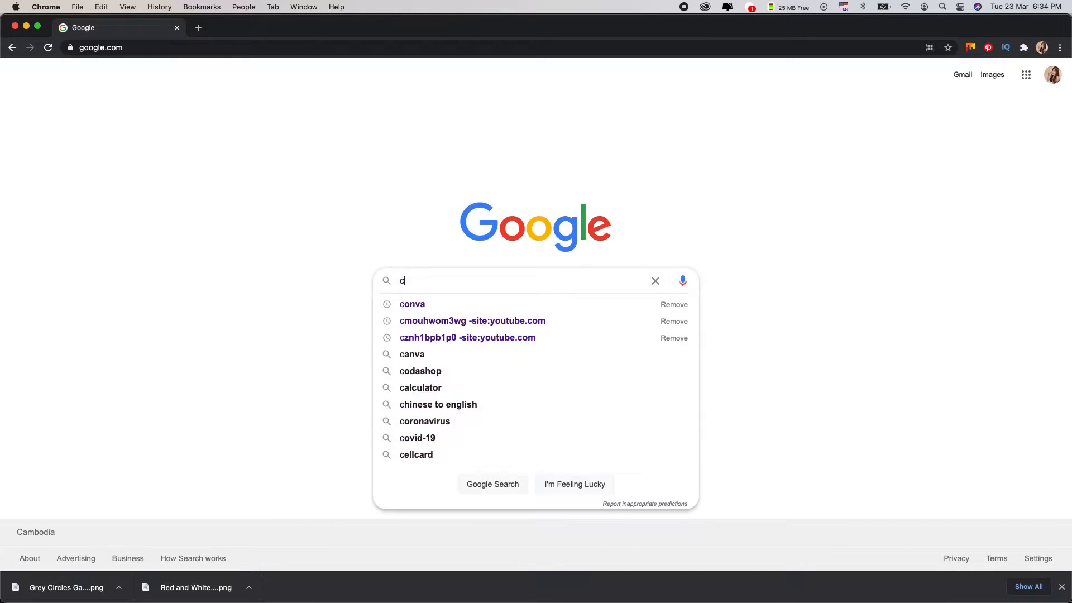
text(anva)
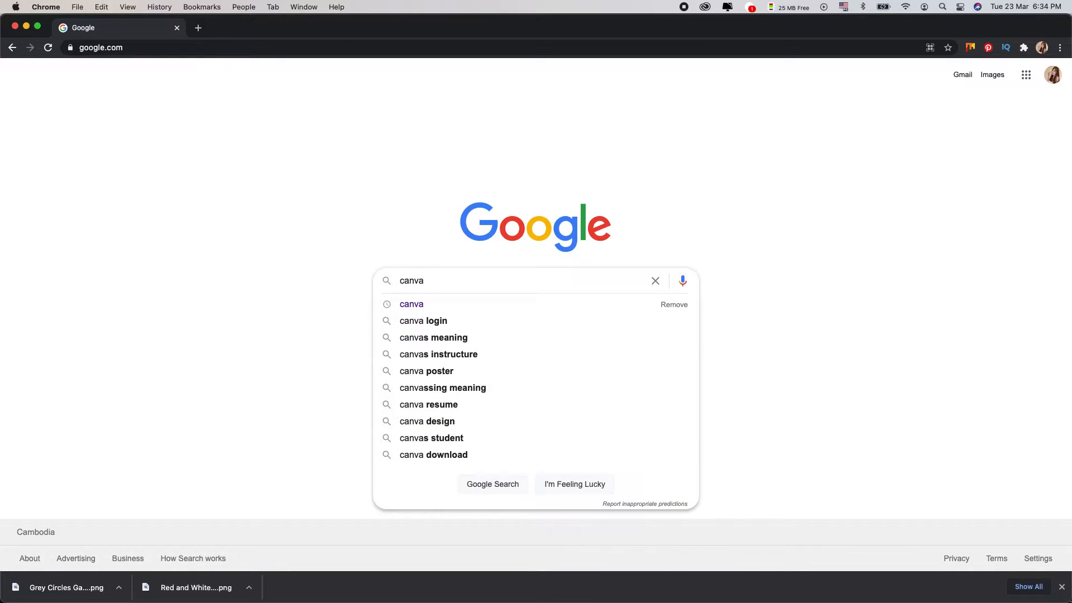
key(Return)
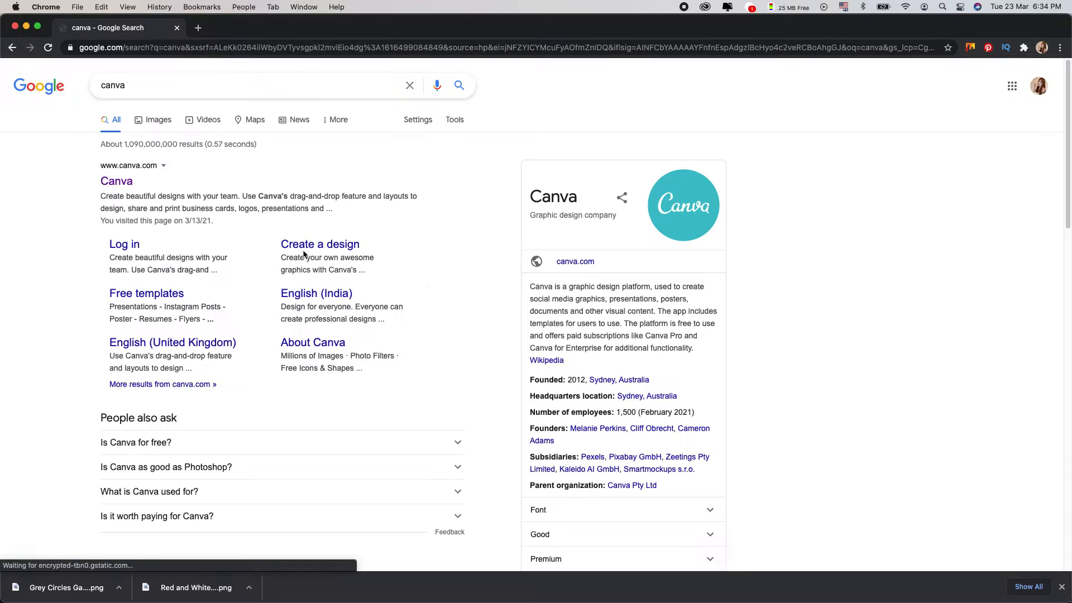
click(122, 183)
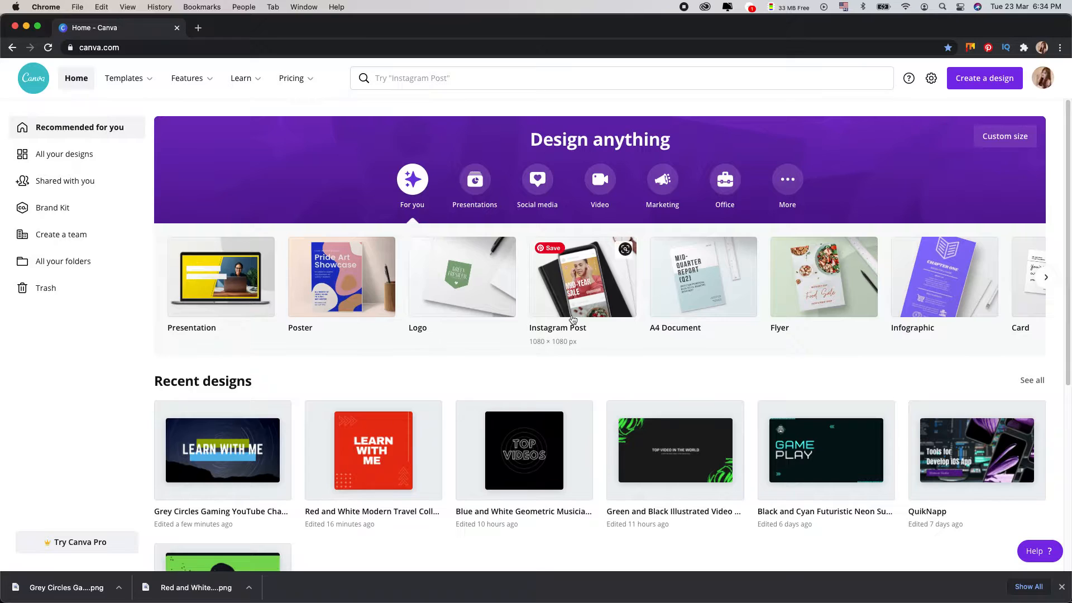
Search the templates for youtube channel art and open the pink illustrator template with green stripes and a green square
click(463, 82)
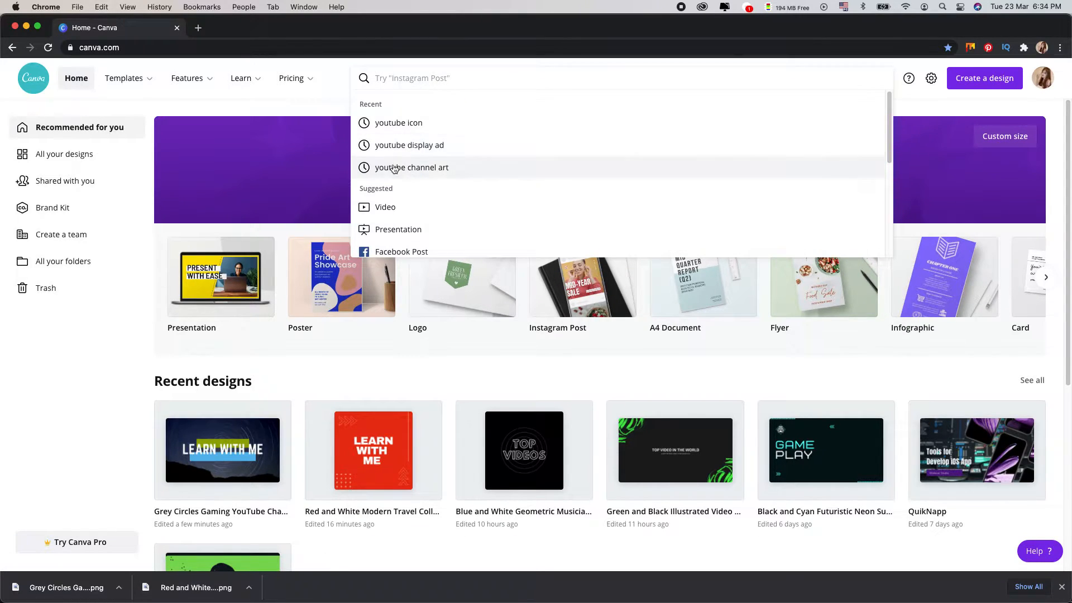
click(472, 168)
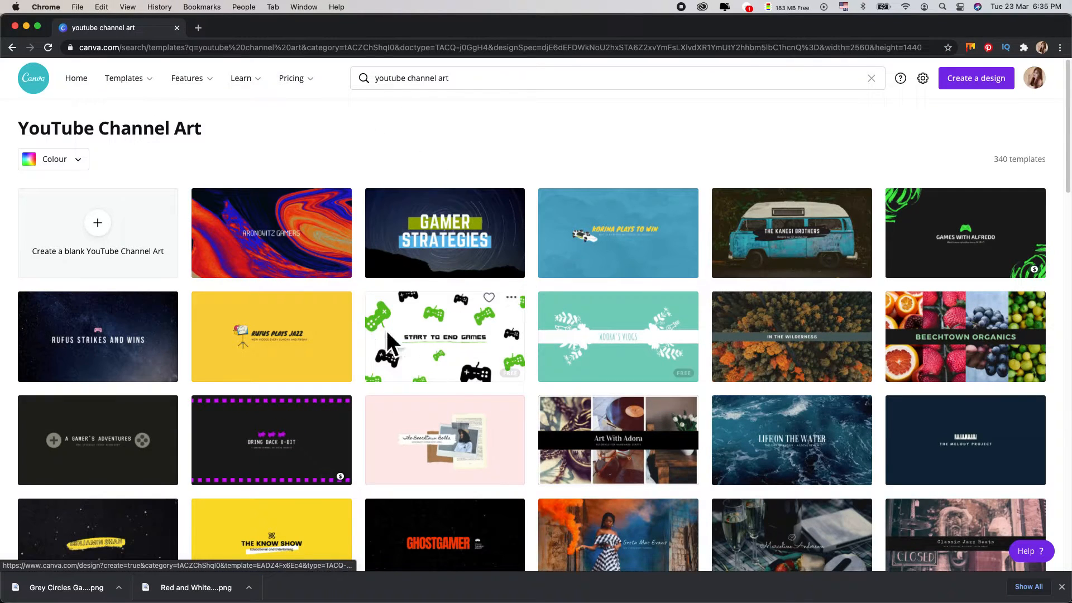
scroll(464, 441, down, 5)
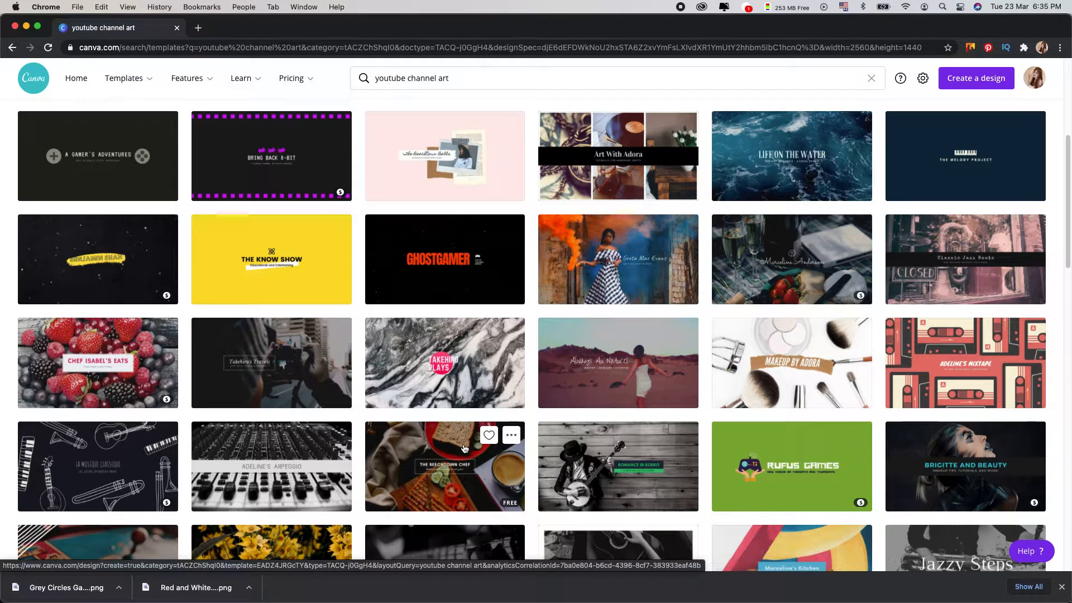
scroll(464, 447, down, 2)
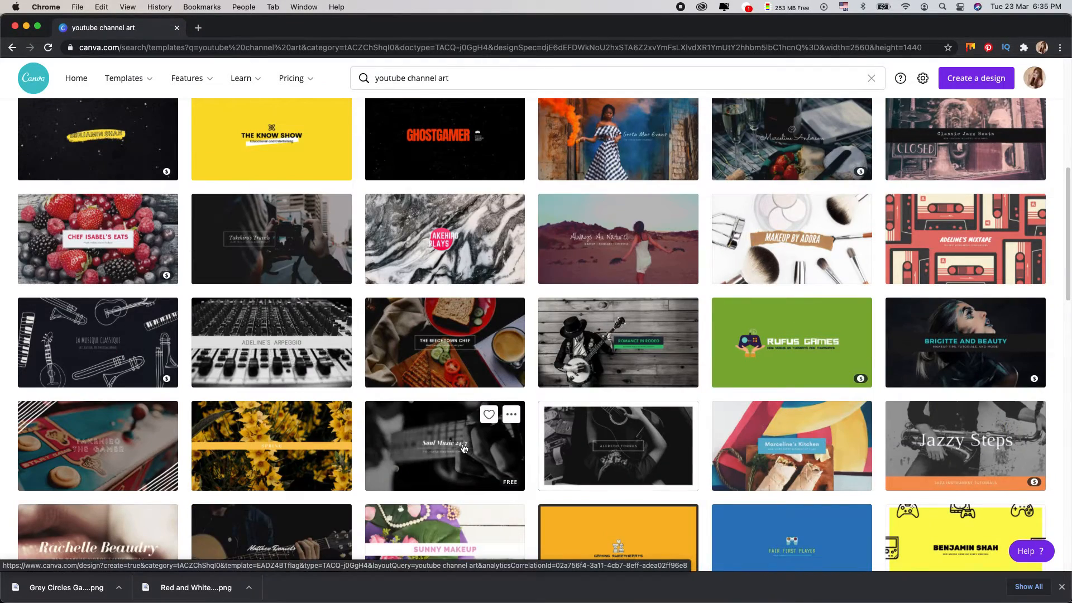
scroll(464, 448, down, 5)
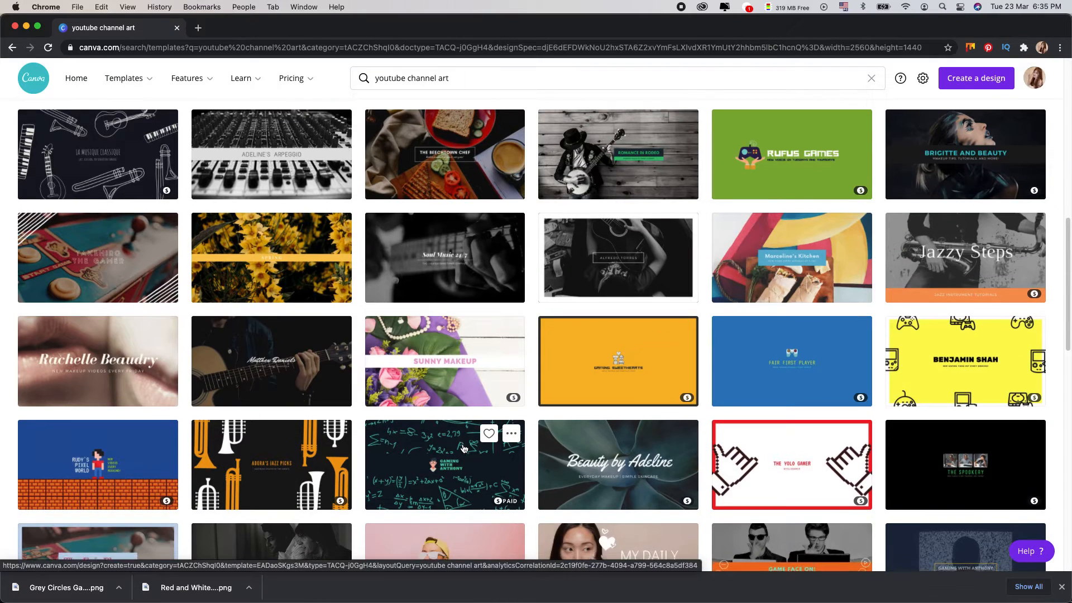
scroll(464, 448, down, 3)
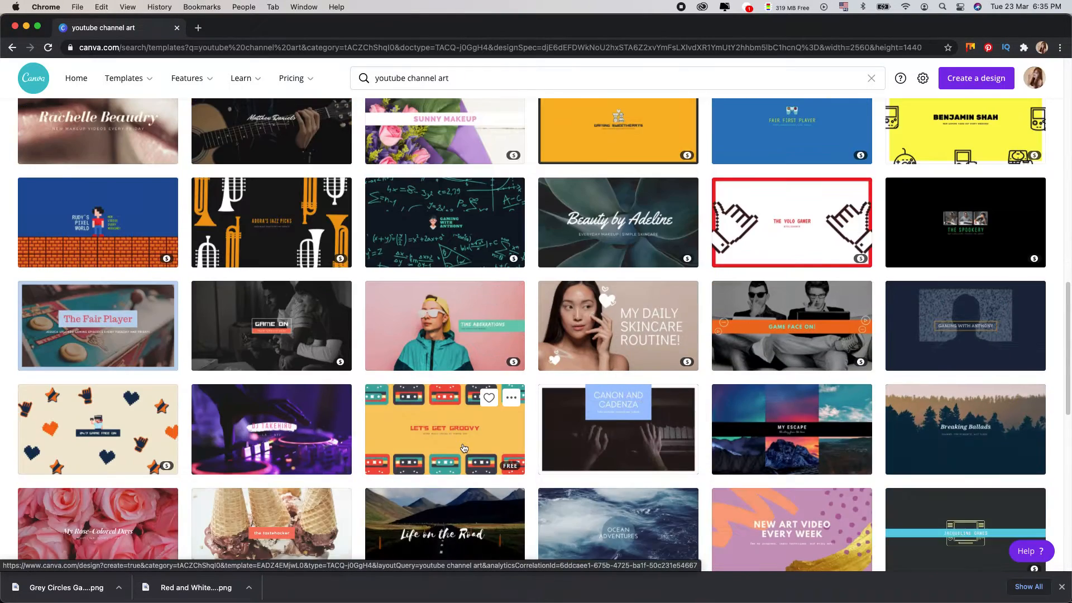
scroll(463, 448, down, 3)
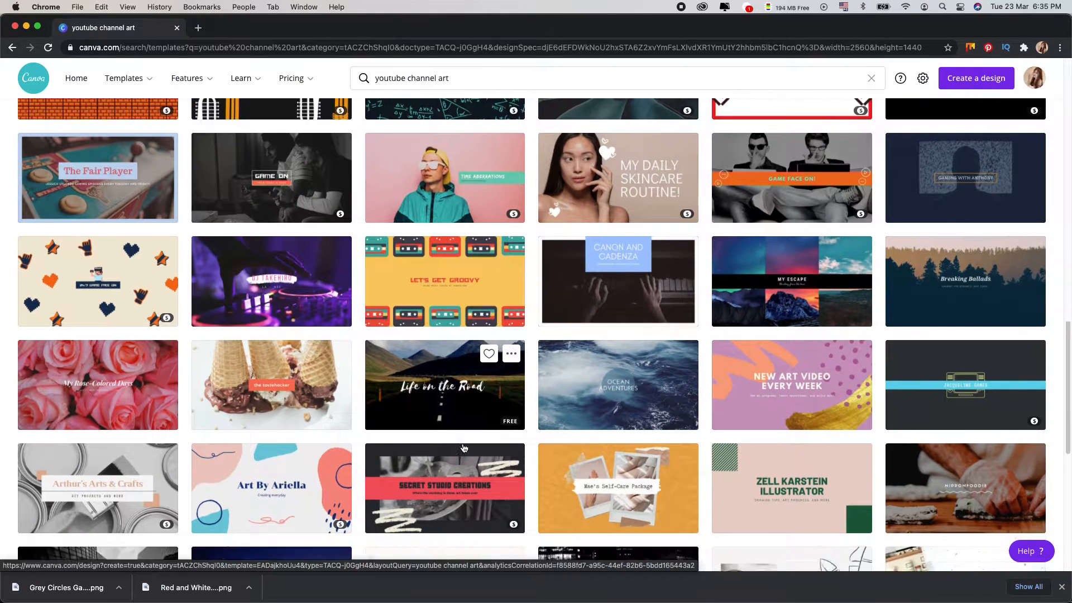
scroll(464, 447, down, 2)
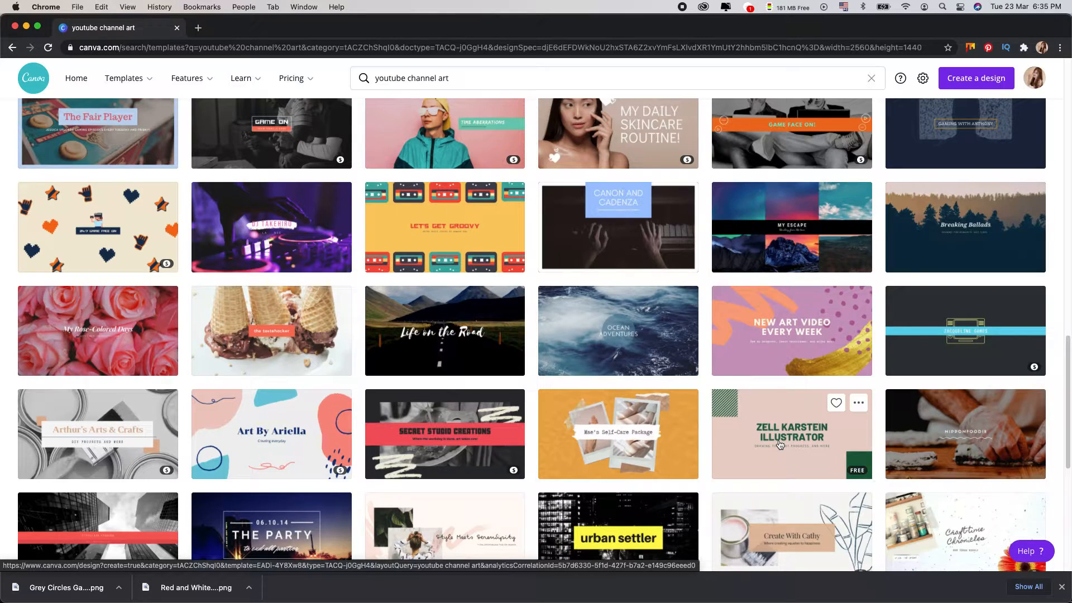
click(780, 445)
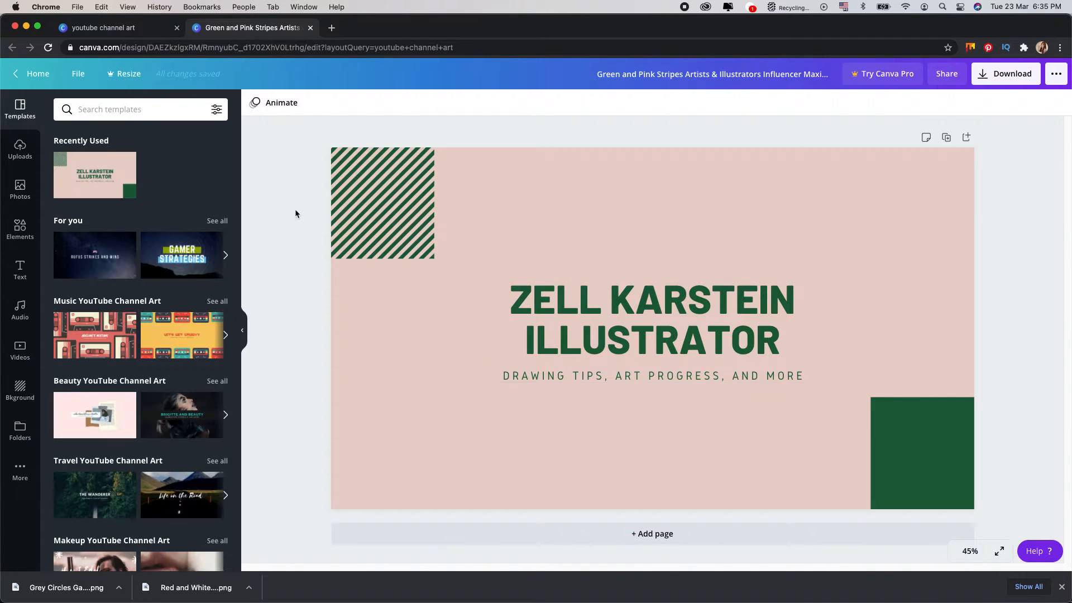
Look through the photos, elements, text, audio, videos, backgrounds and folders available for the design
click(631, 308)
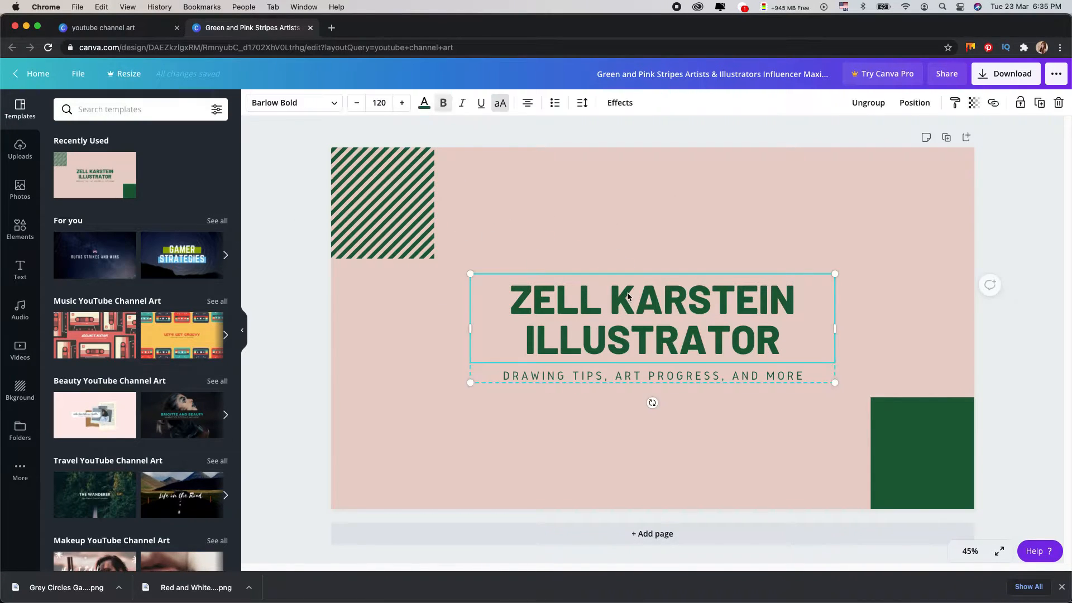
click(628, 292)
click(517, 263)
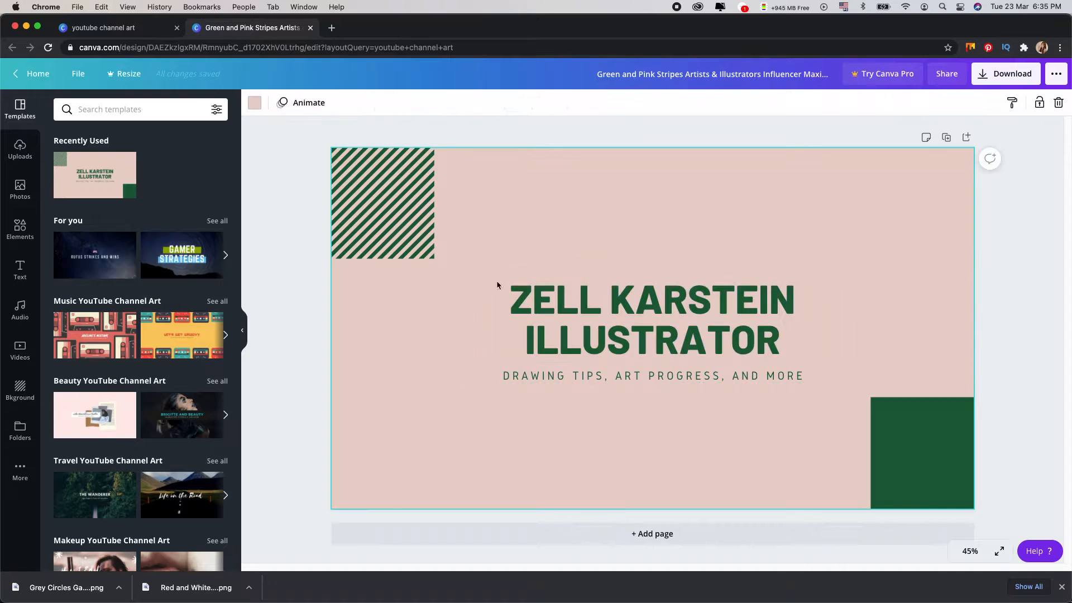
click(21, 190)
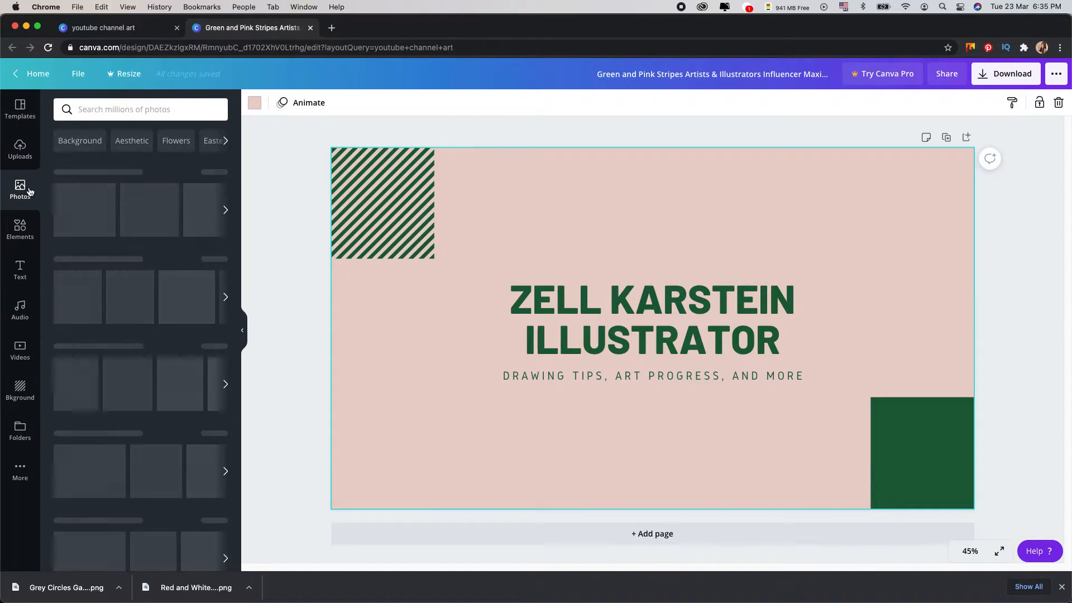
click(21, 230)
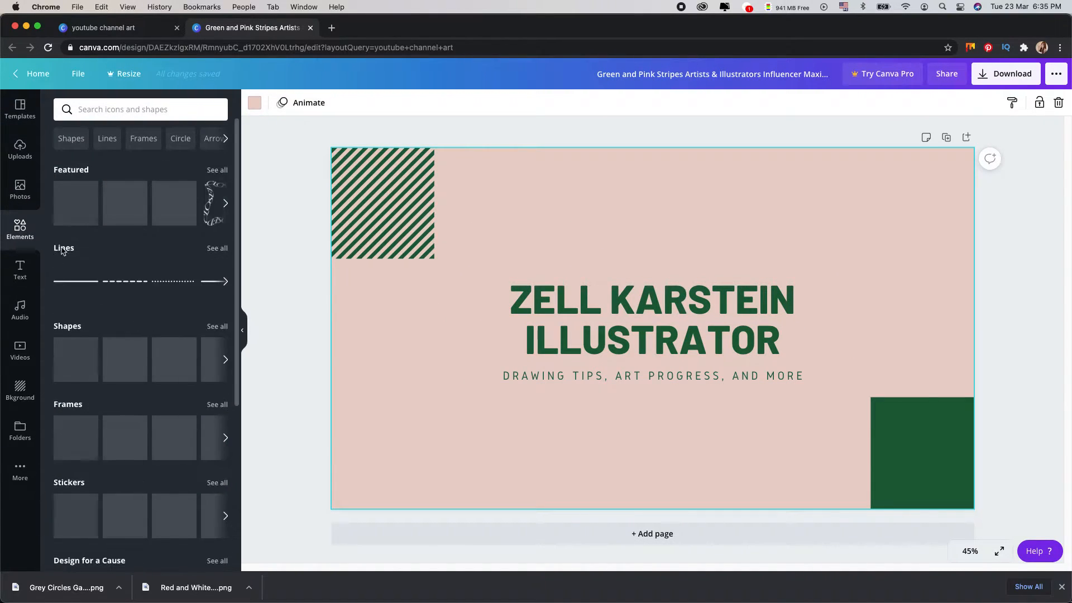
click(19, 282)
click(20, 310)
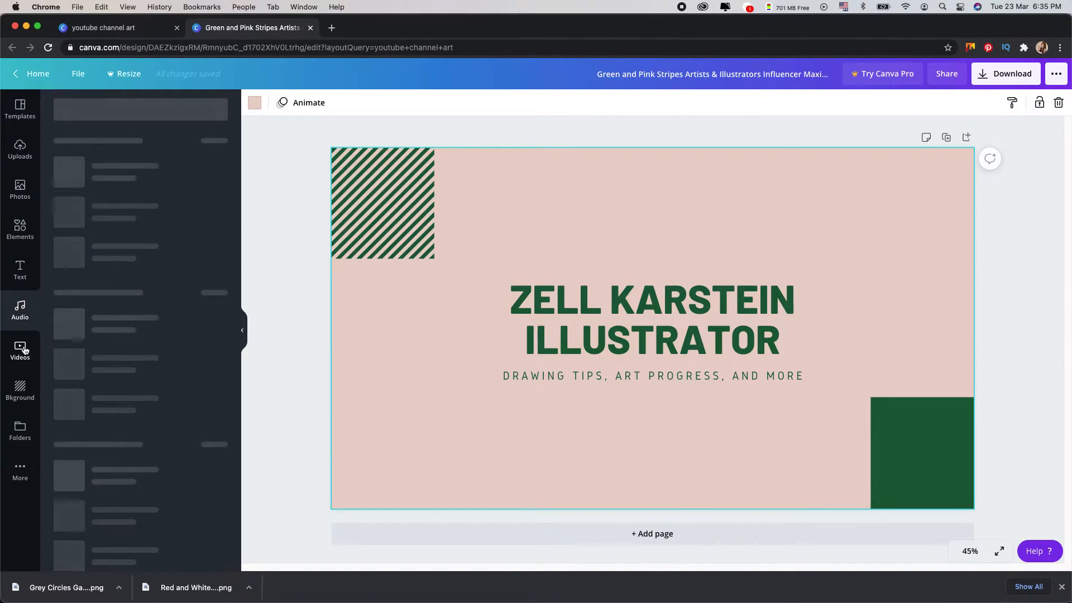
click(20, 351)
click(21, 397)
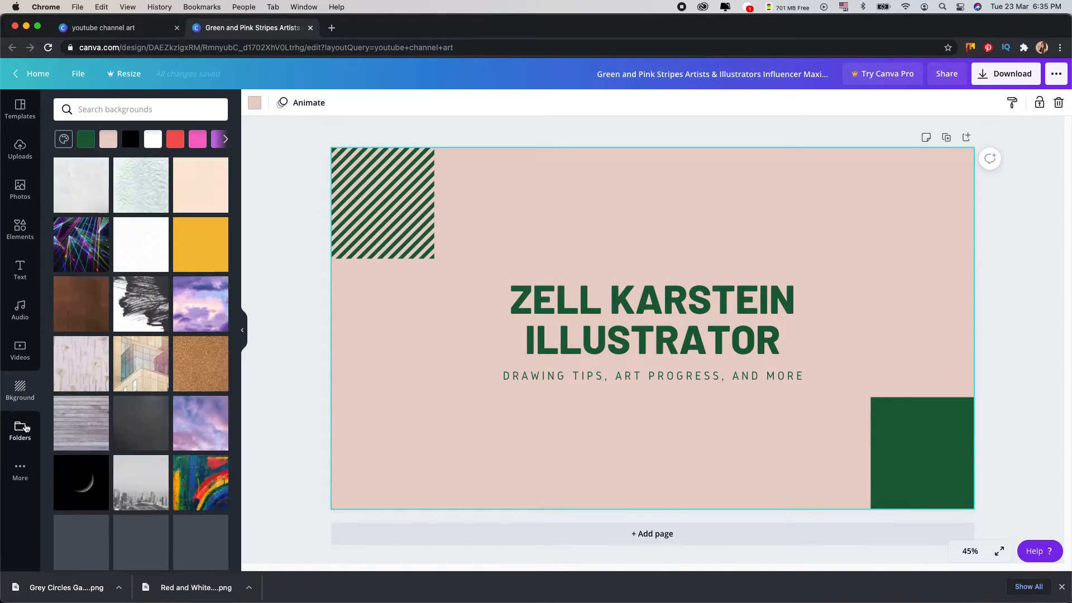
click(20, 431)
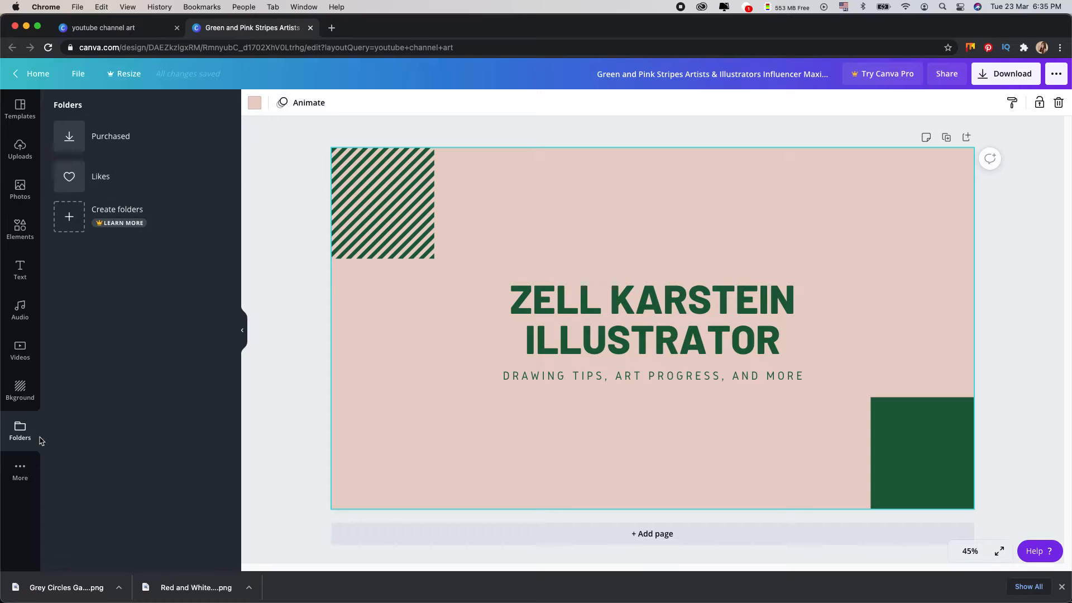
Add the wavy pink sticker with the orange end to the banner
click(23, 229)
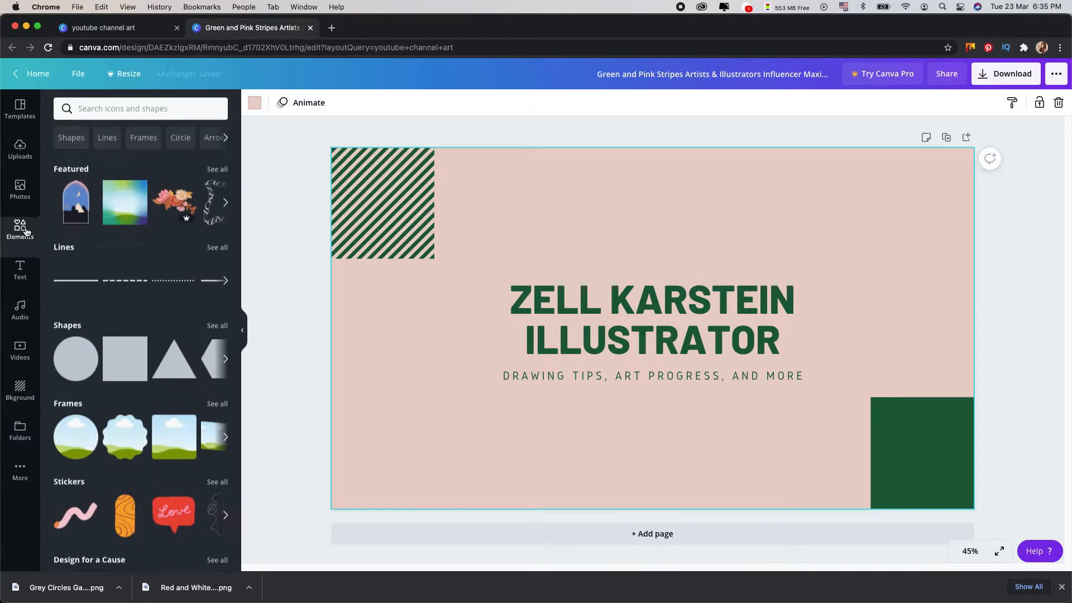
click(84, 516)
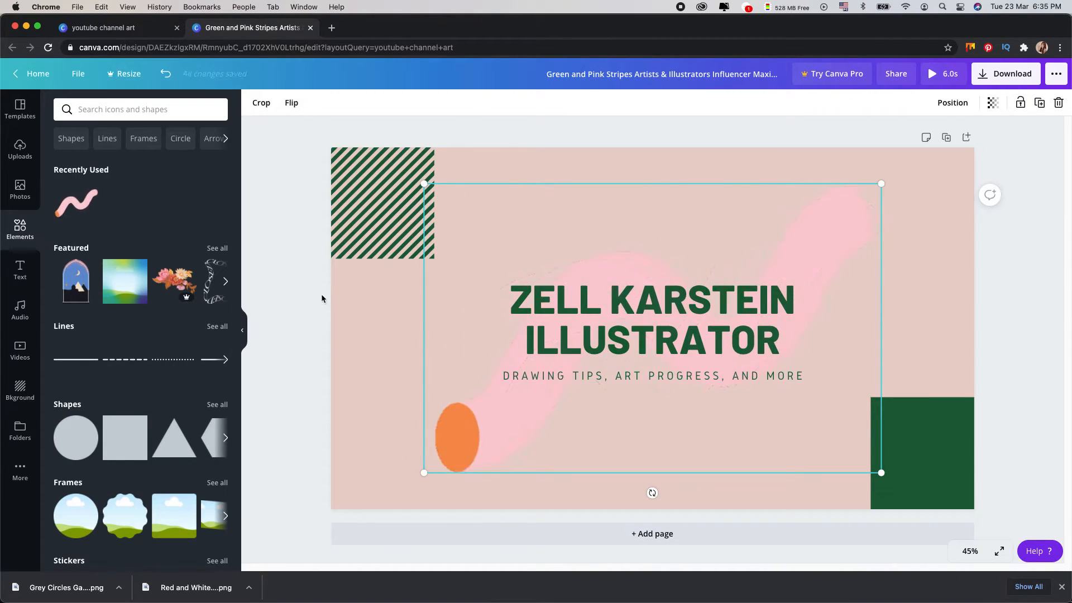
click(376, 299)
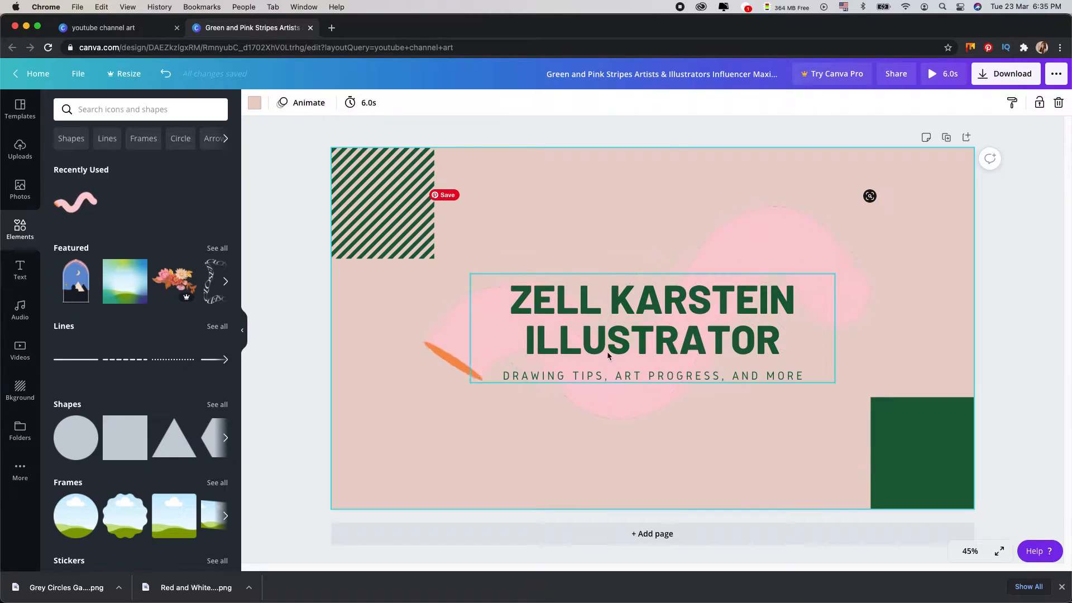
Replace the banner's main title with LOVE CHANNEL
click(591, 314)
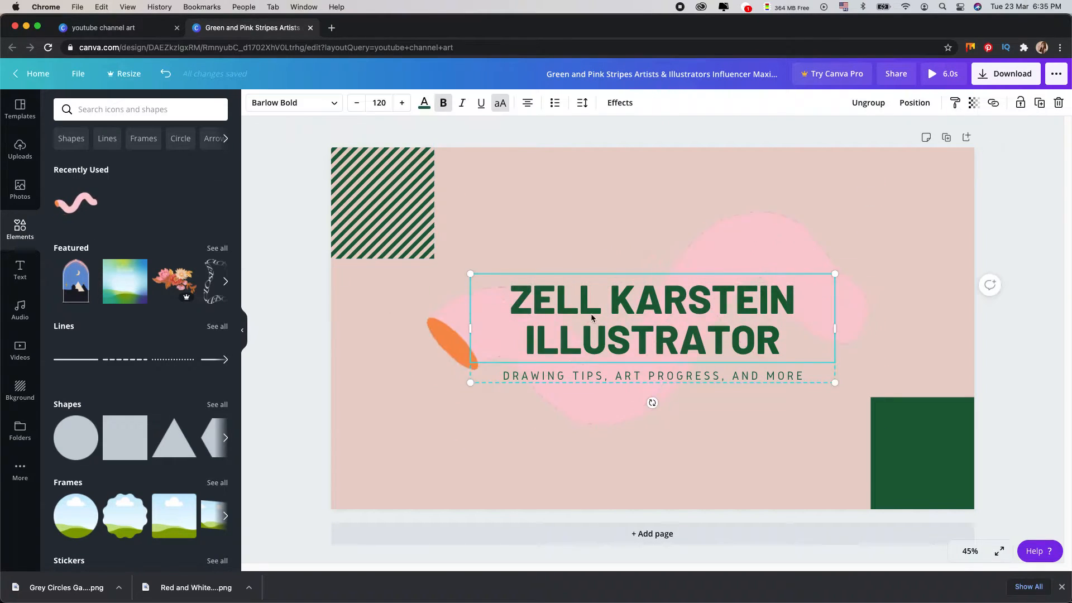
double_click(590, 313)
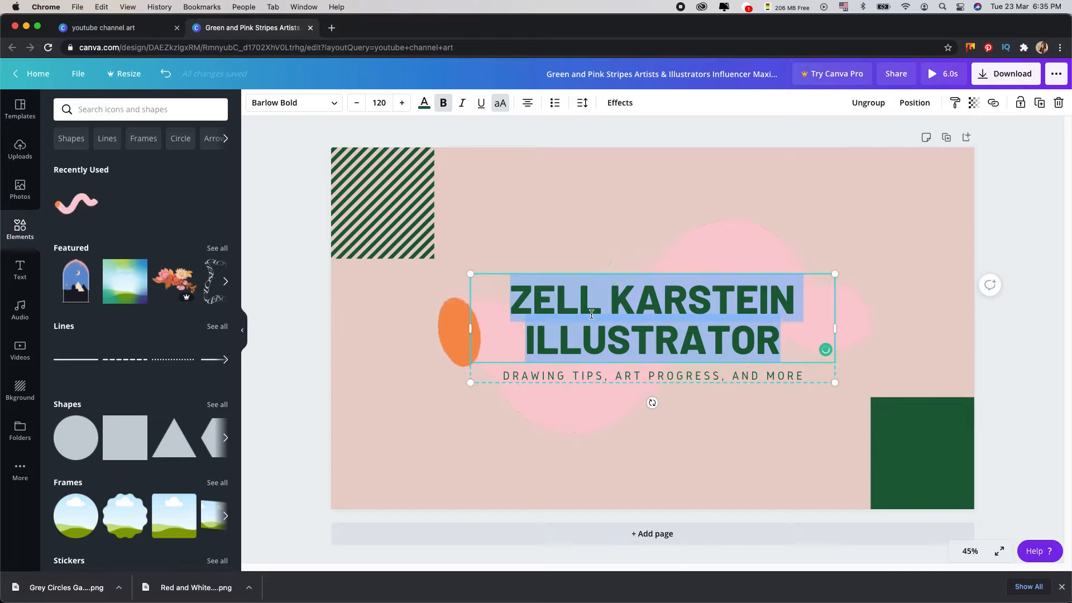
text(LOVE CHANNEL)
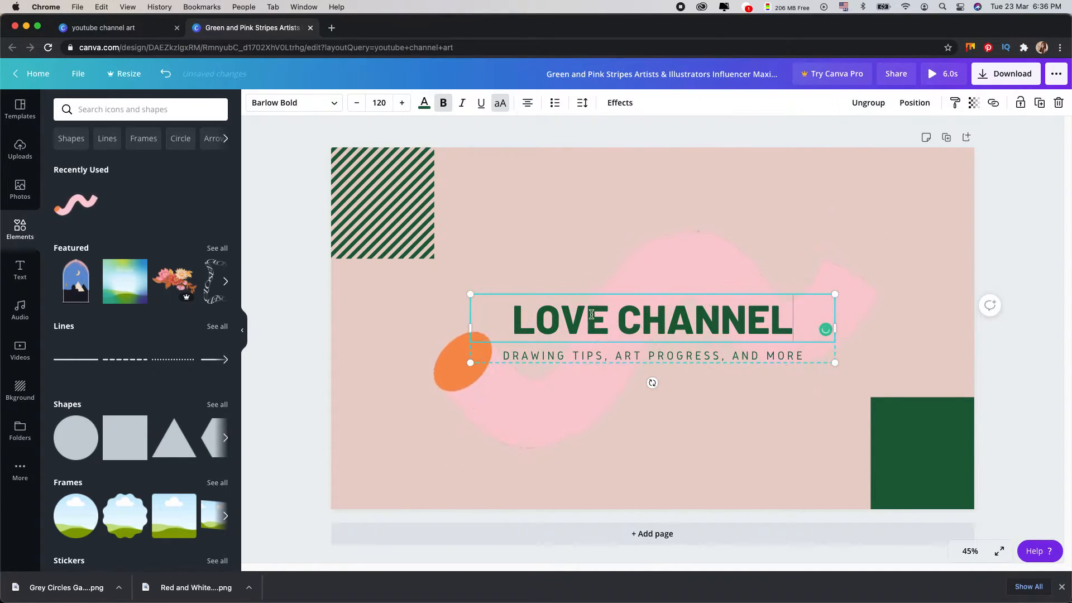
Replace the subtitle under the title with DREAM ABOUT YOUR FUTURE
click(610, 357)
double_click(610, 358)
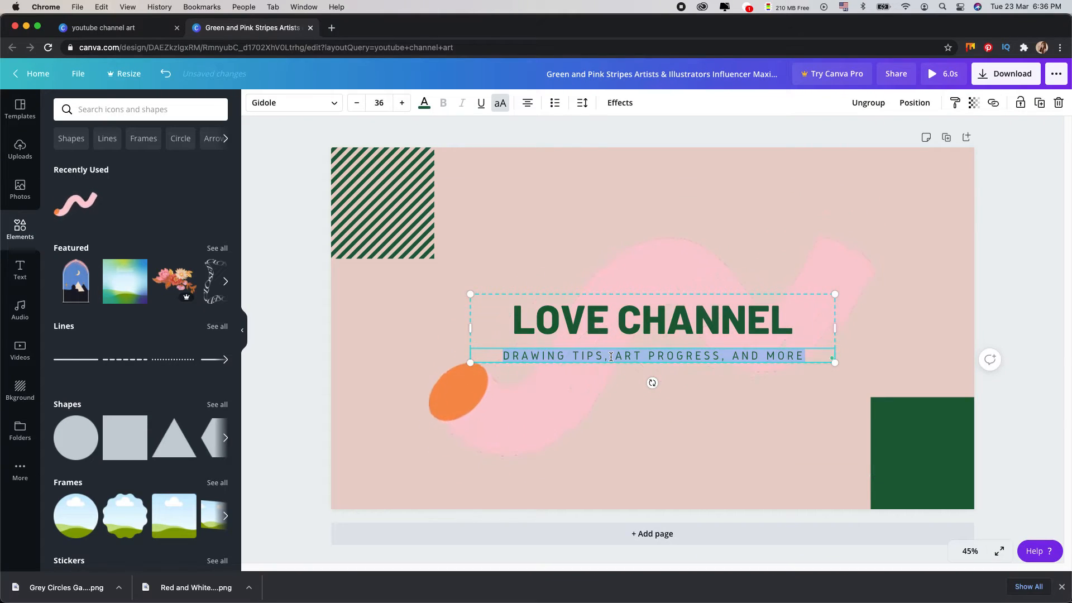
text(DREAM ABOUT)
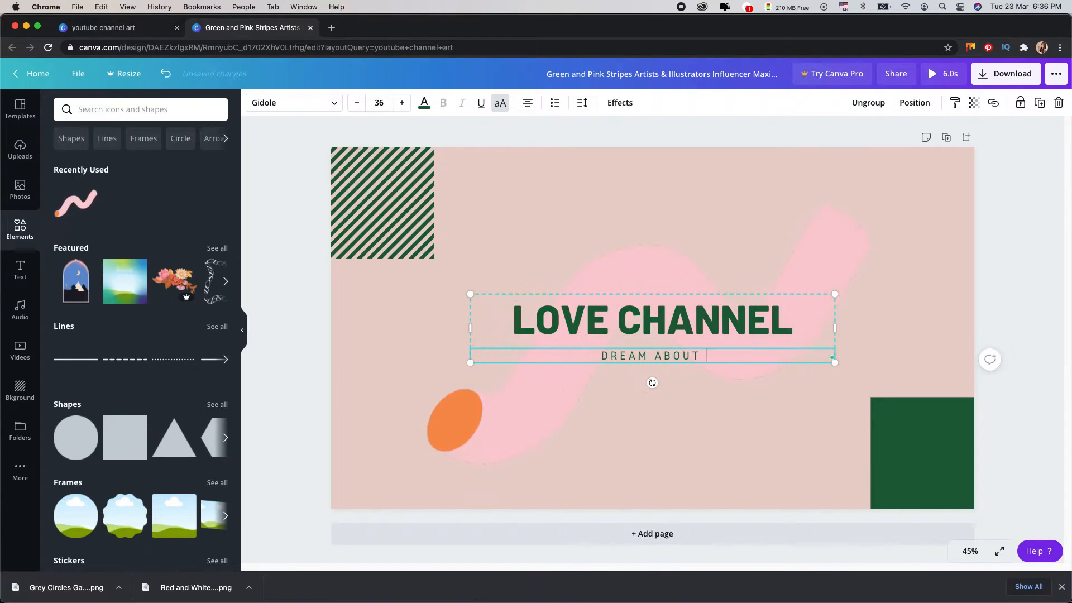
text( YOUR FUTURE)
click(620, 246)
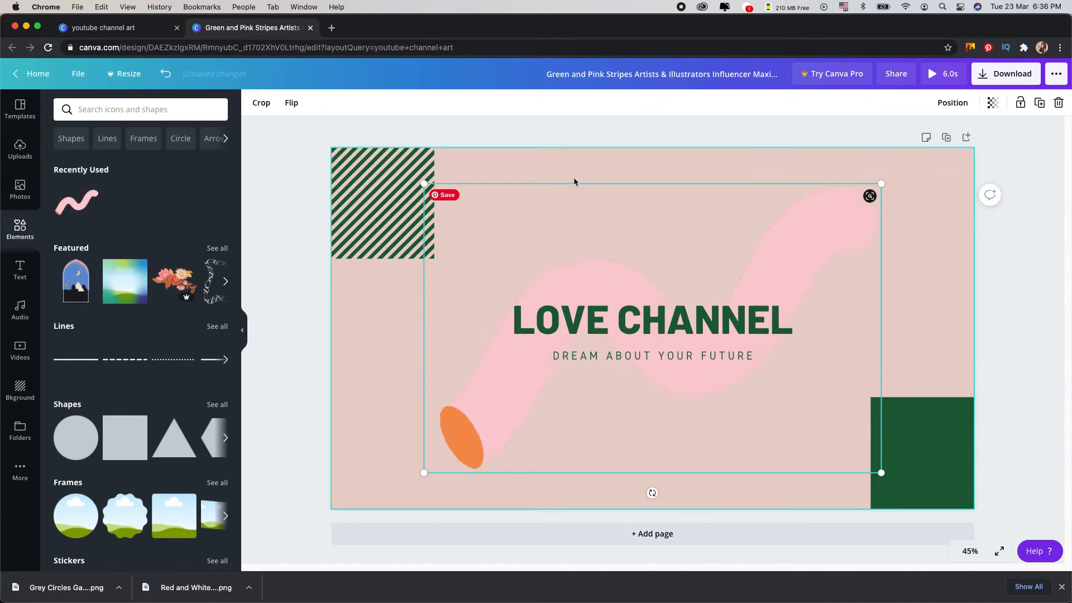
Change the banner's background colour to the default bright red after trying pink and coral
click(567, 165)
click(255, 102)
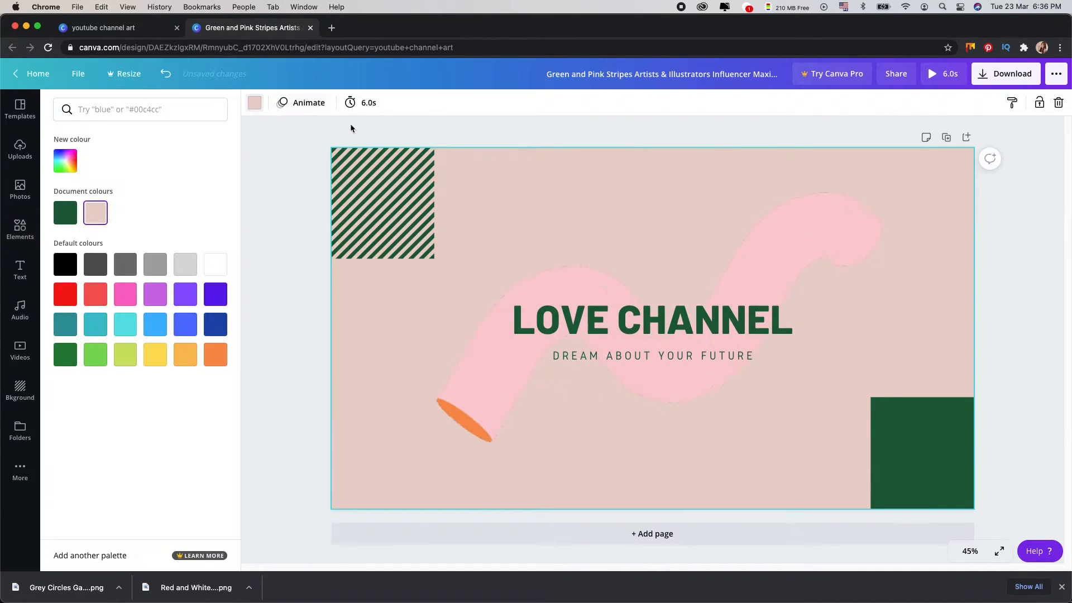
click(125, 294)
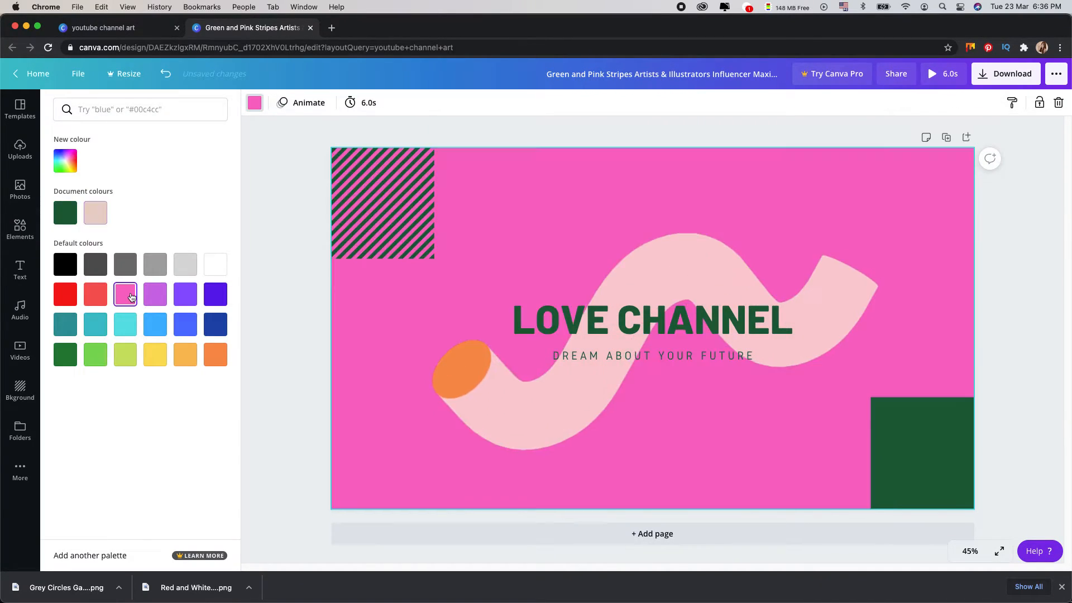
click(95, 293)
click(75, 296)
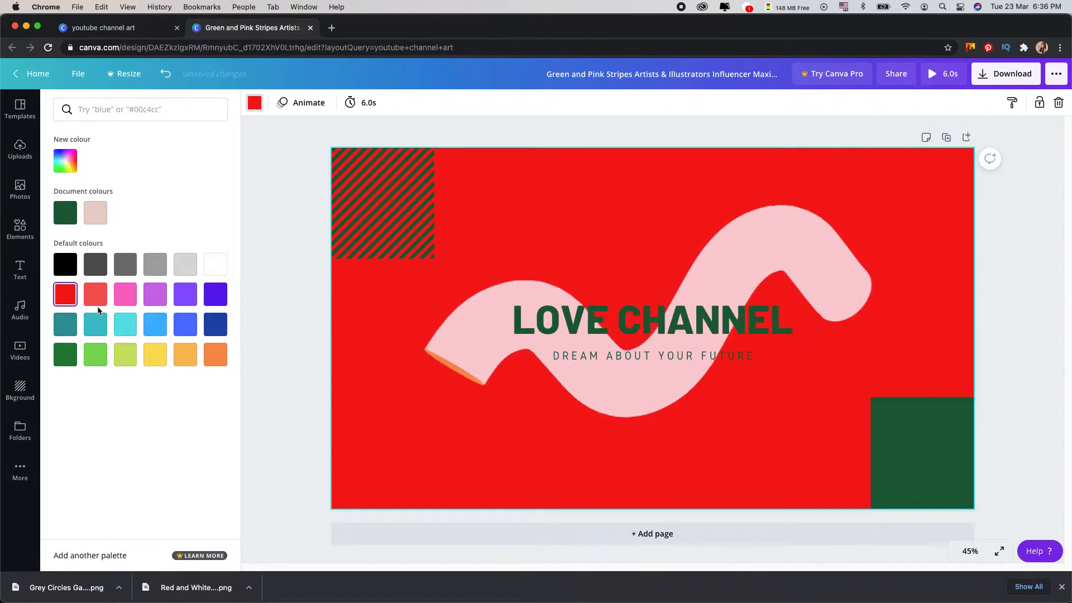
Change the LOVE CHANNEL title's text colour to the default white
click(560, 296)
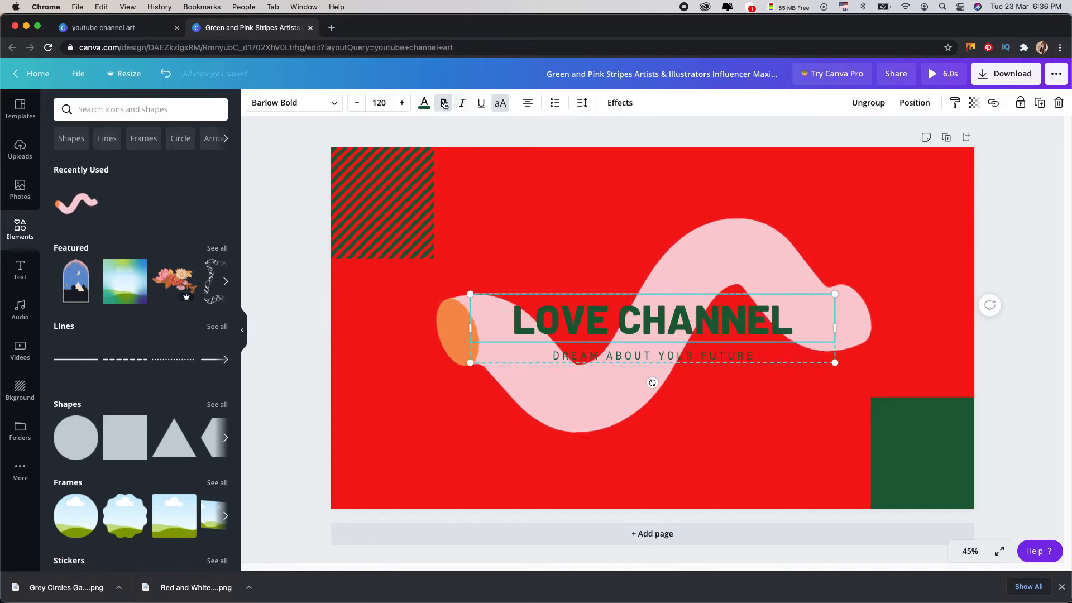
click(607, 343)
click(608, 344)
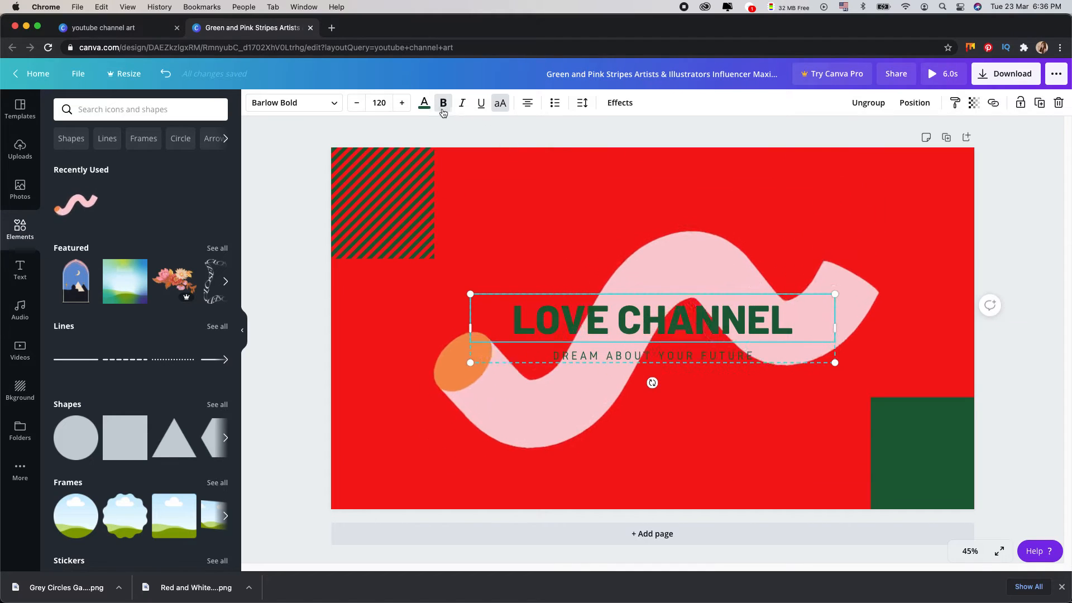
click(425, 104)
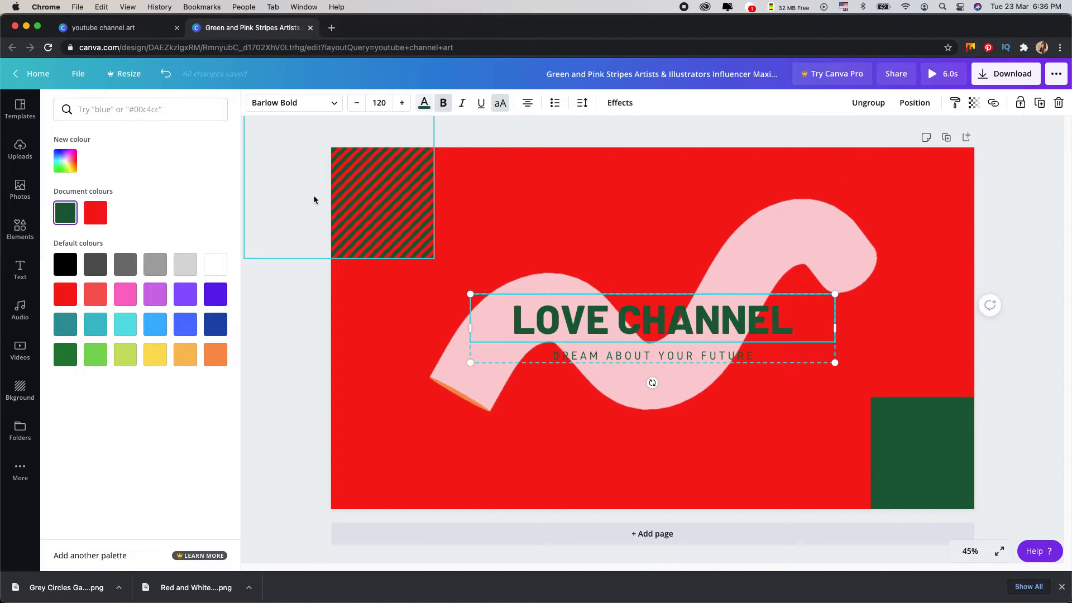
click(221, 265)
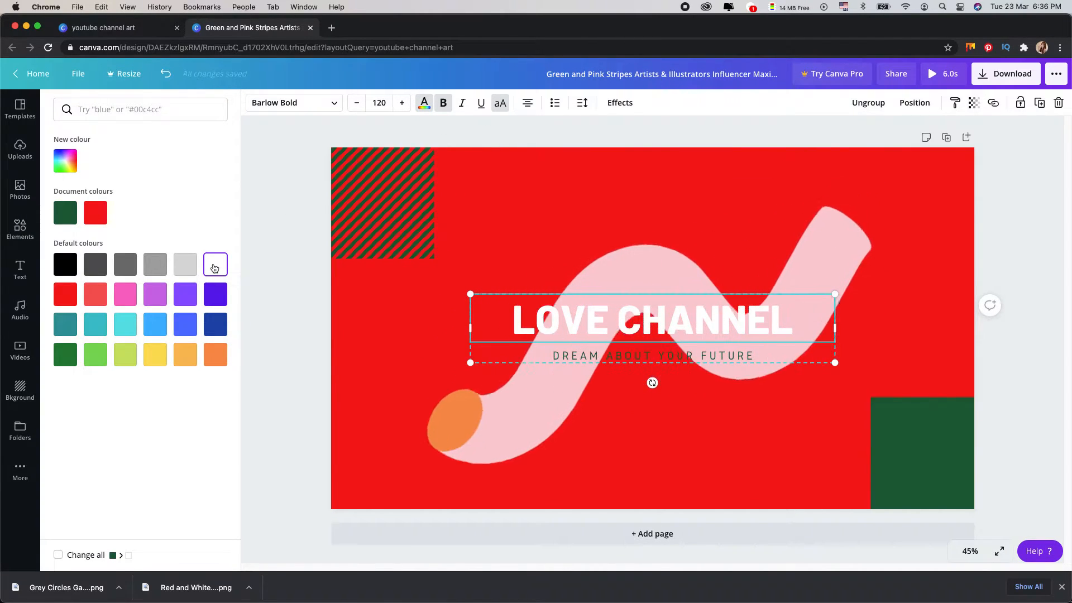
Change the text colour of the DREAM ABOUT YOUR FUTURE subtitle to the default white
click(536, 355)
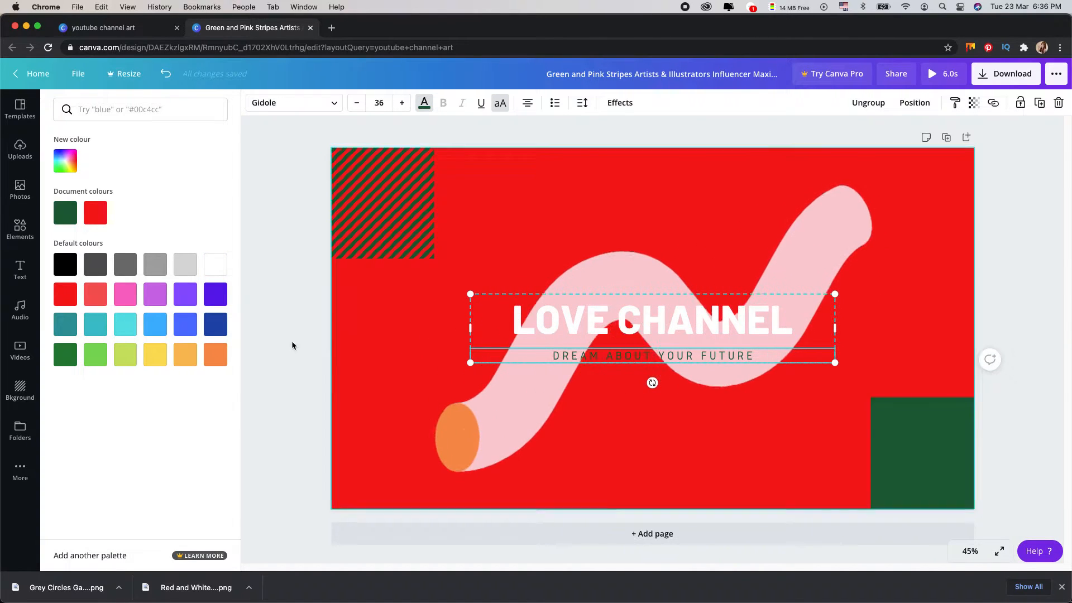
click(190, 271)
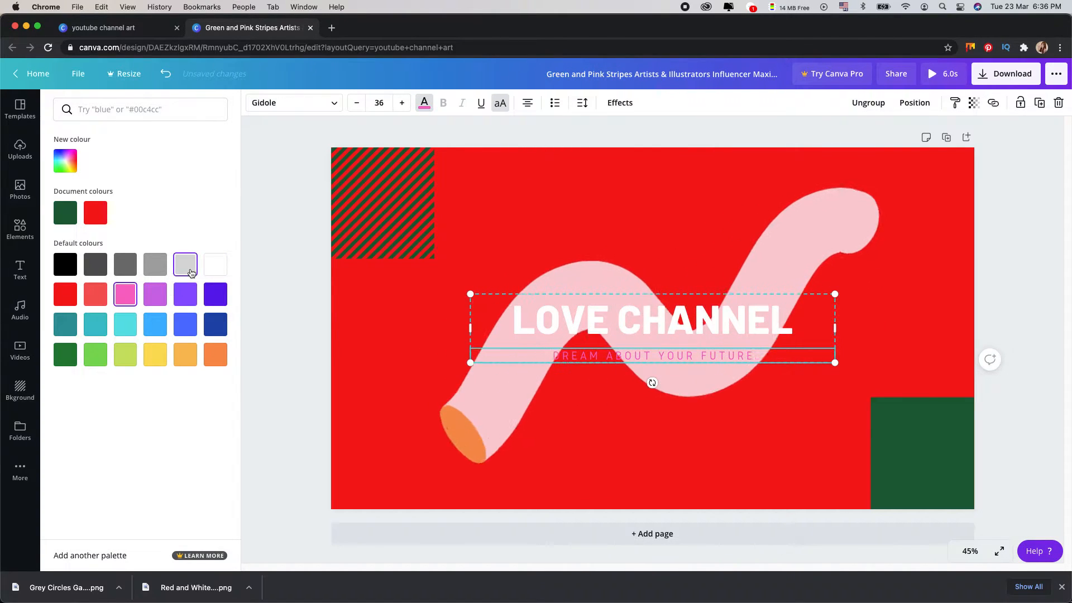
click(212, 268)
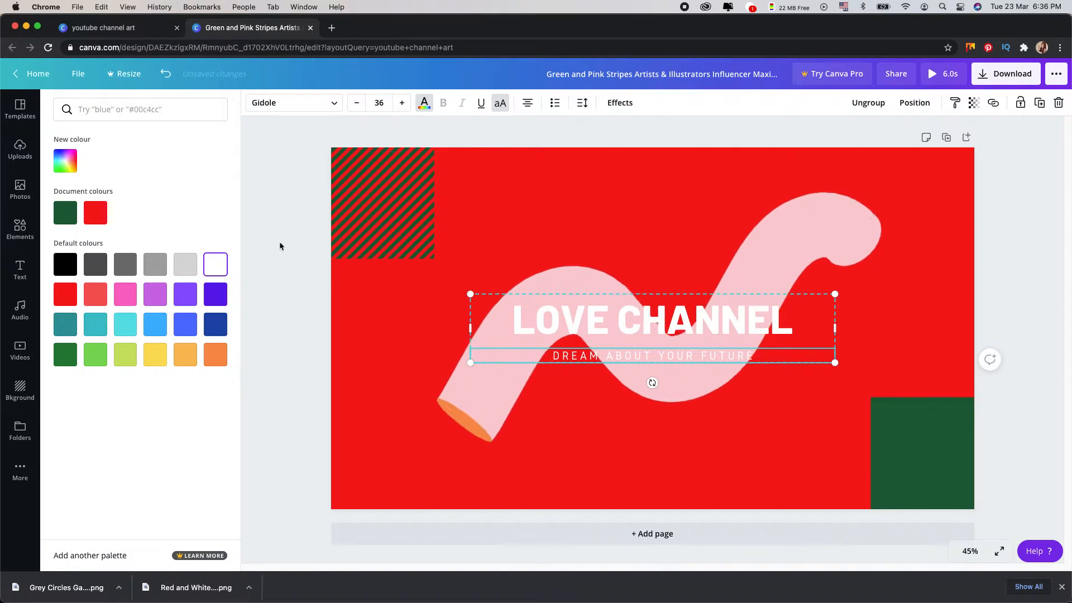
click(424, 103)
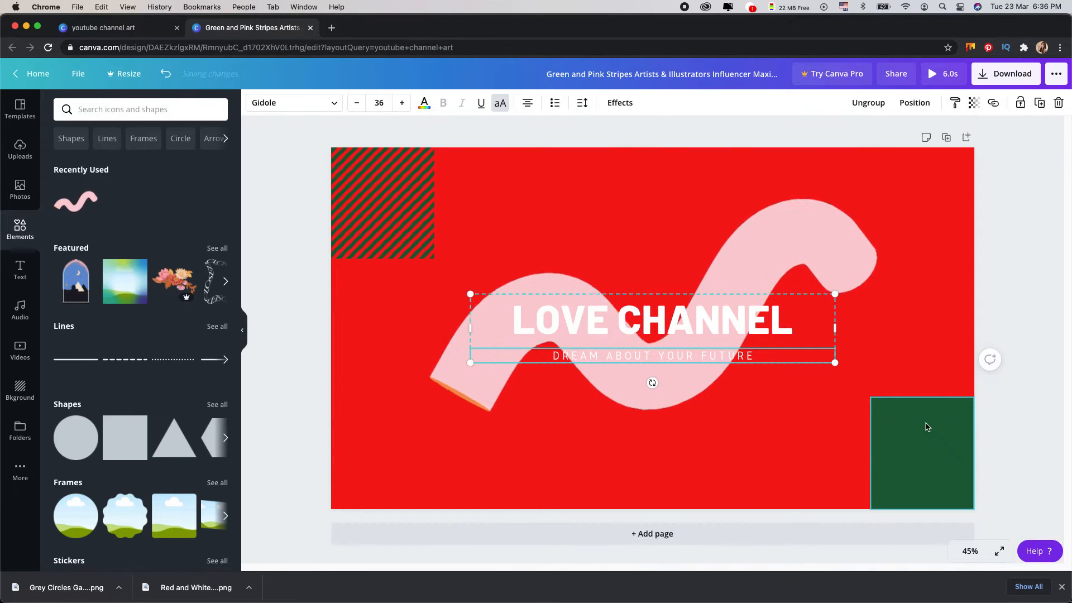
Recolour the solid green square in the banner's lower right corner to white
click(929, 428)
click(255, 103)
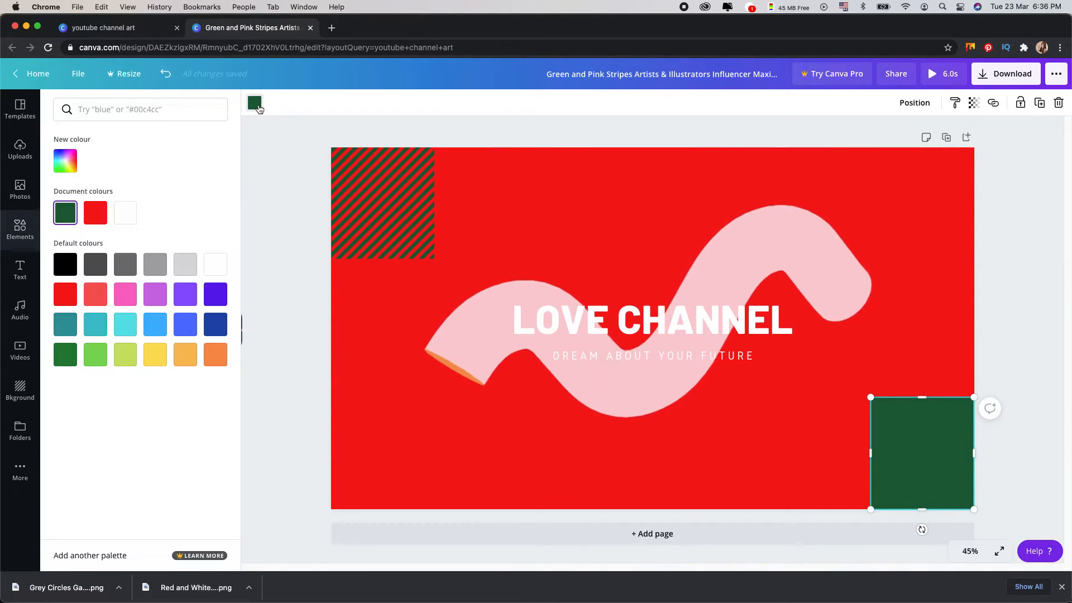
click(215, 264)
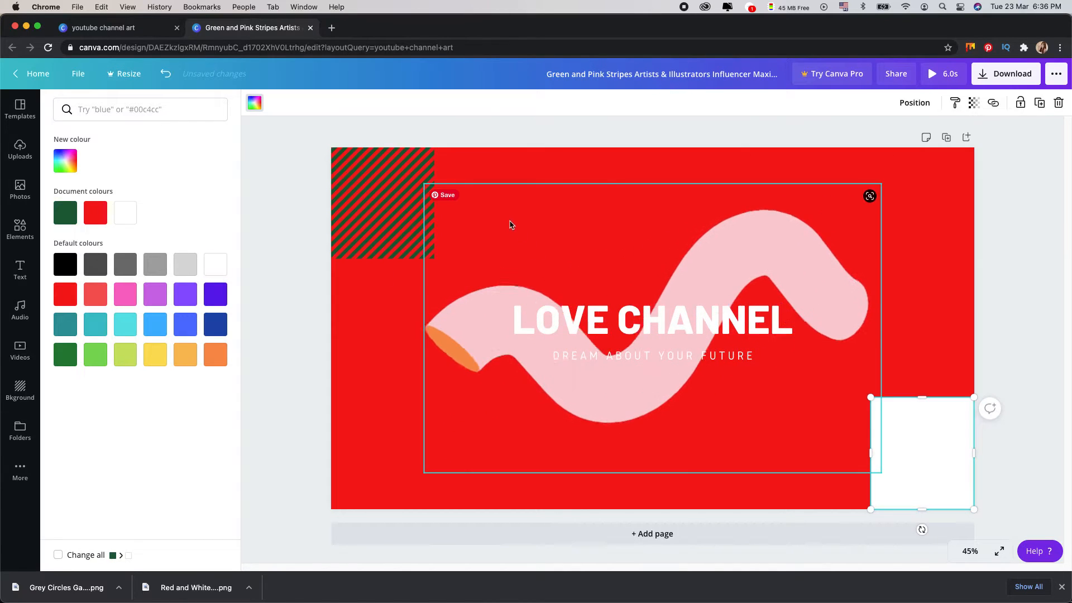
click(610, 172)
click(961, 210)
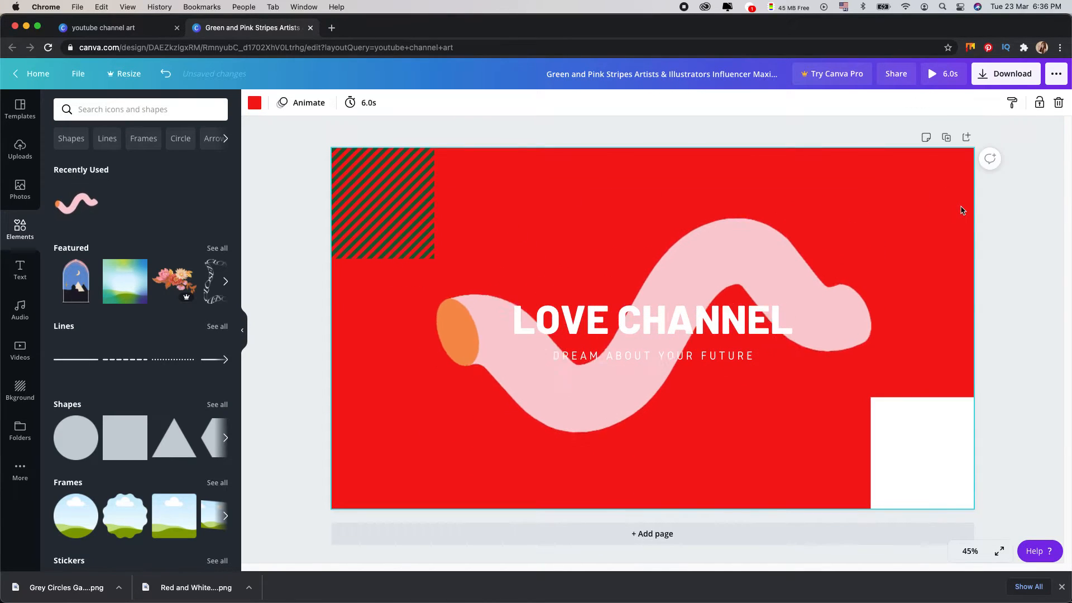
Recolour the green diagonal stripes in the banner's upper left corner to white
click(396, 187)
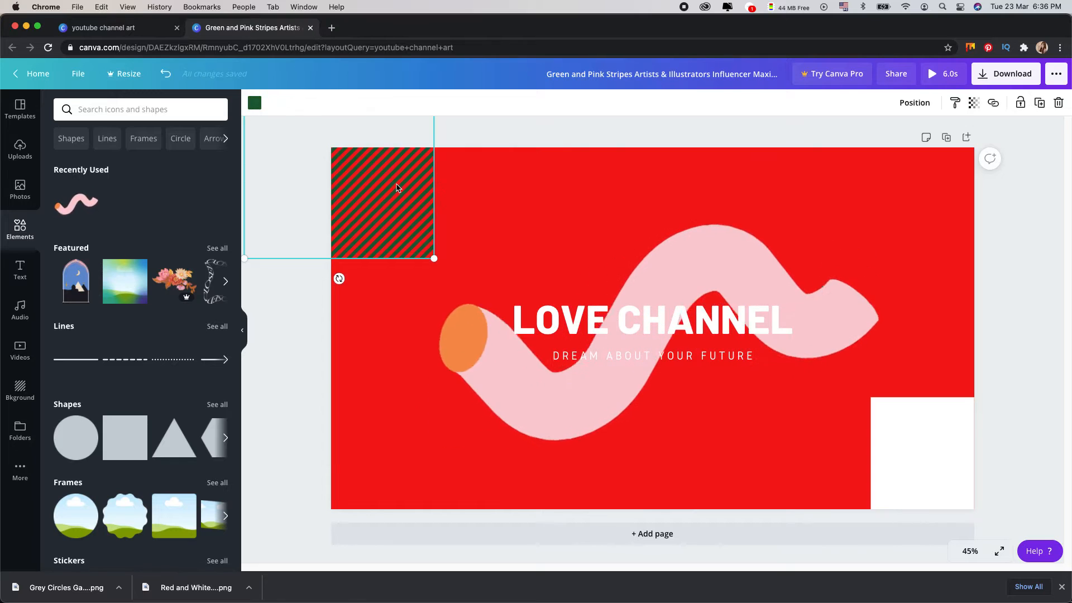
click(254, 103)
click(215, 264)
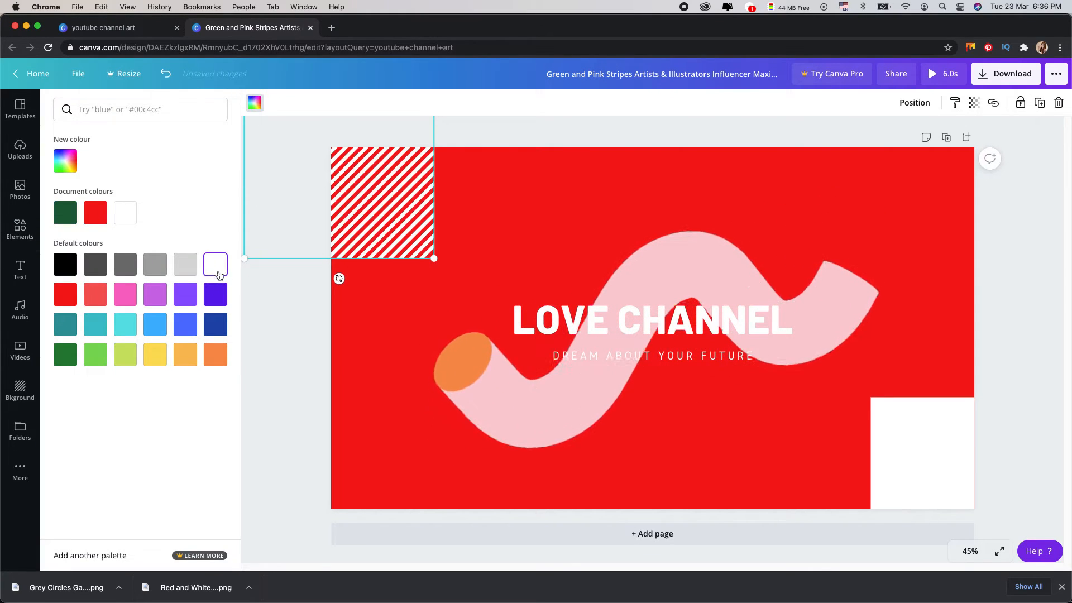
click(342, 310)
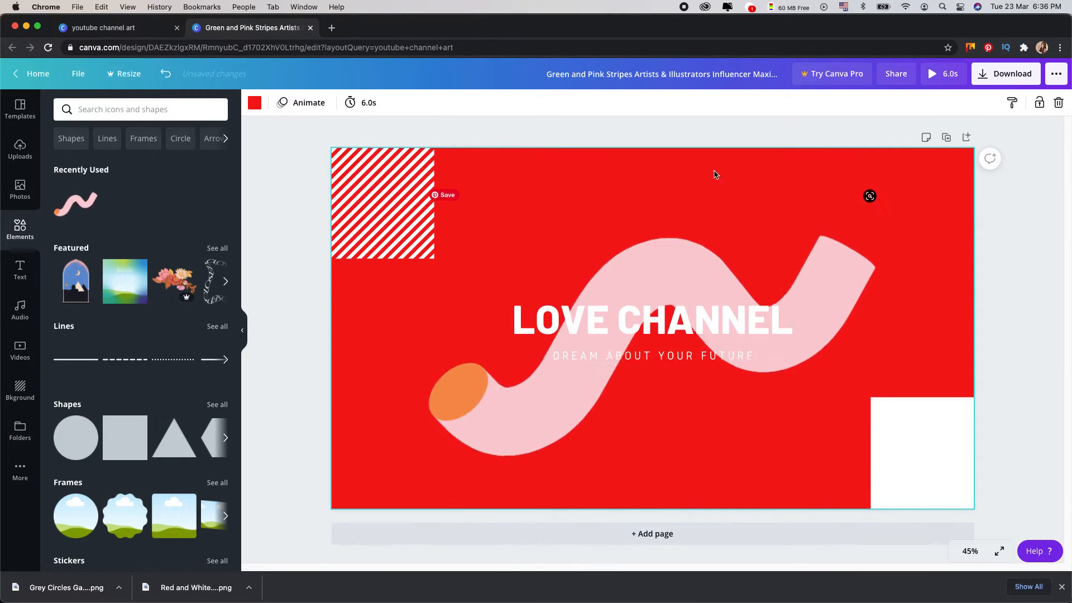
click(640, 120)
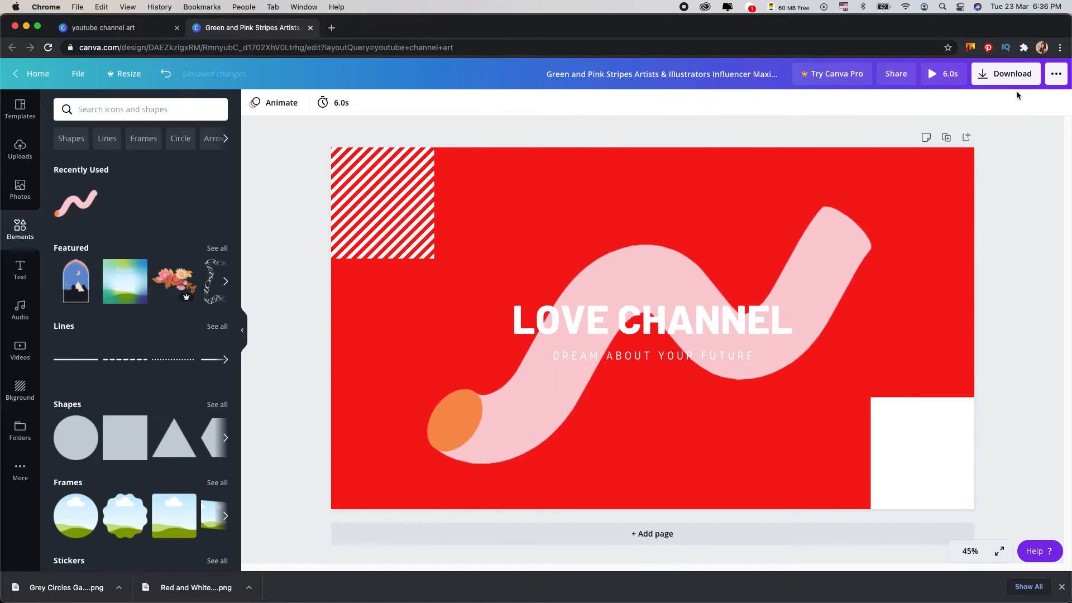
Download the banner as a GIF and briefly view the downloaded file in Preview
click(997, 73)
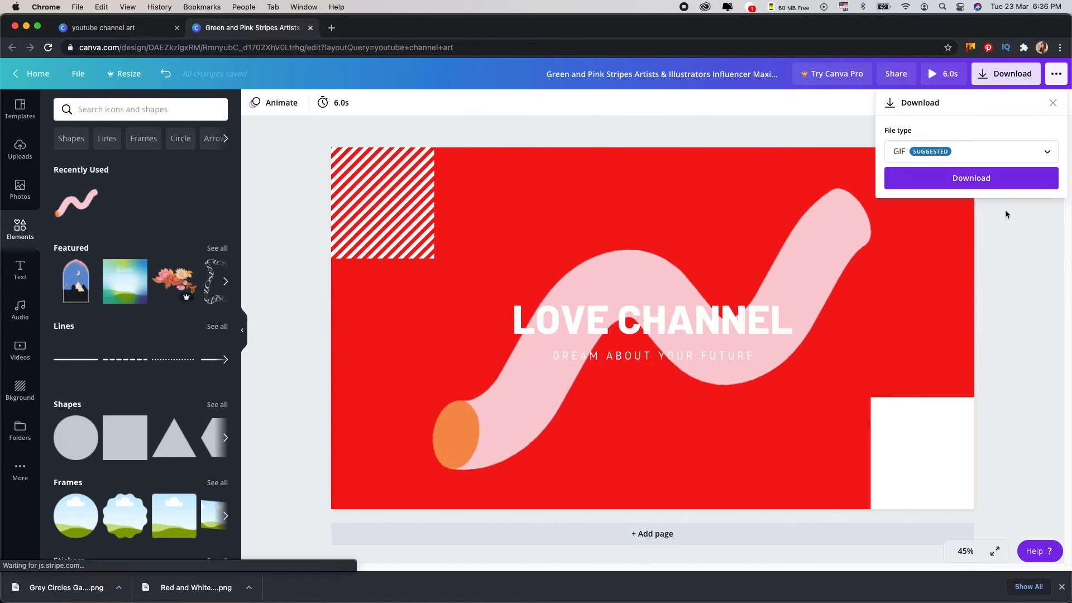
click(967, 172)
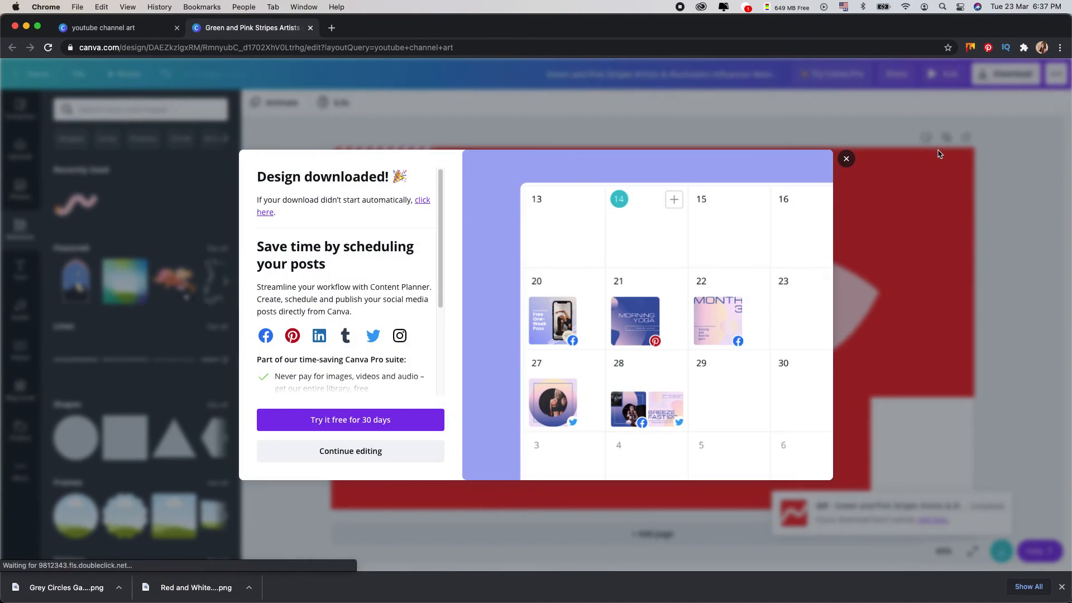
click(846, 159)
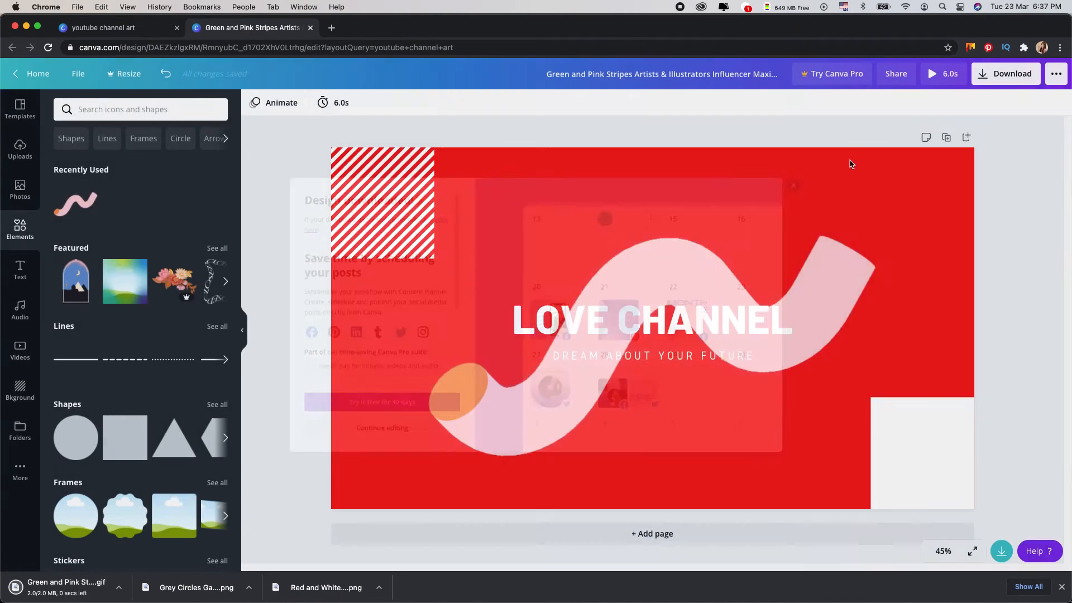
click(66, 587)
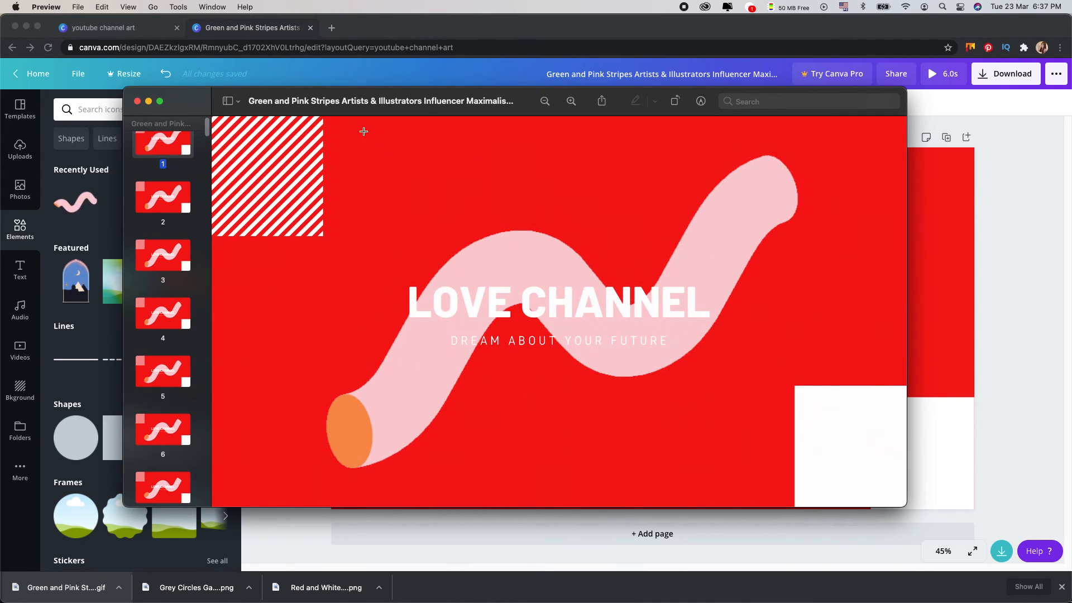
click(137, 101)
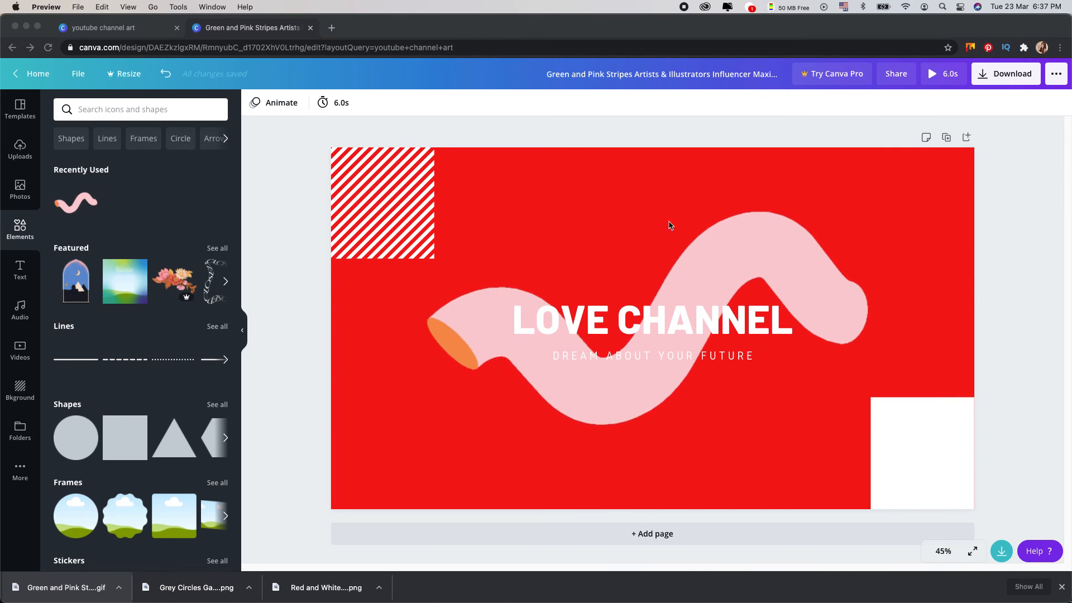